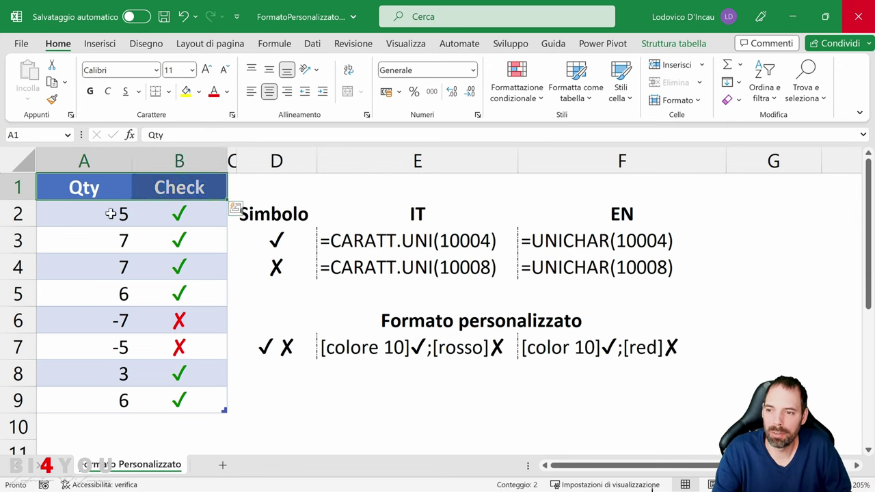
# Inspect the Qty values and their Check results, including the red X beside A6's negative quantity
pyautogui.moveTo(113, 215); pyautogui.dragTo(95, 398)
pyautogui.moveTo(179, 213); pyautogui.dragTo(173, 402)
pyautogui.click(176, 250)
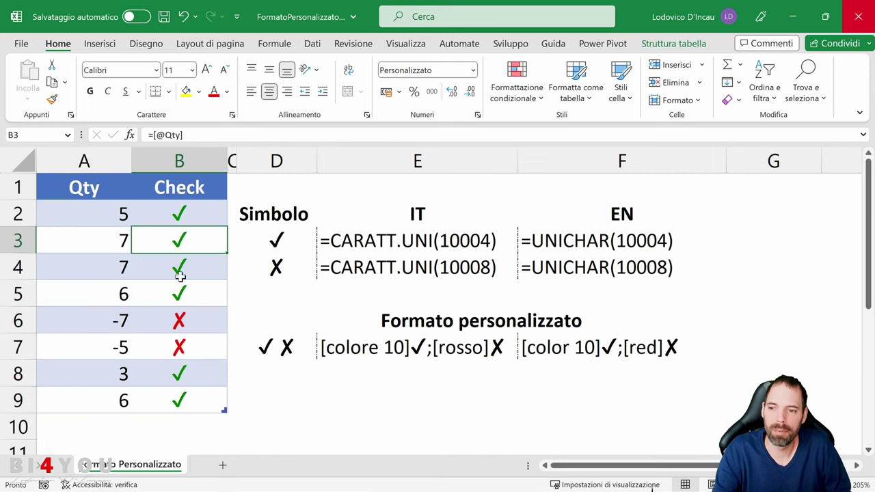
pyautogui.click(181, 322)
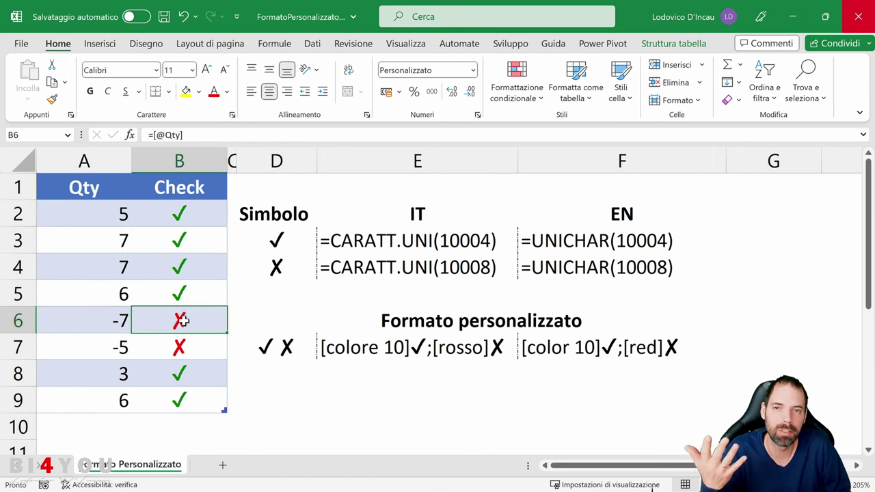
pyautogui.click(112, 245)
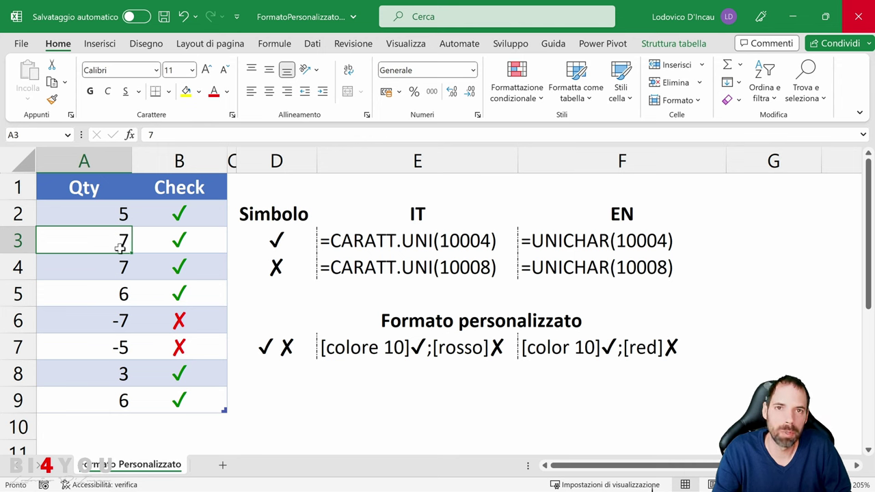
pyautogui.click(176, 238)
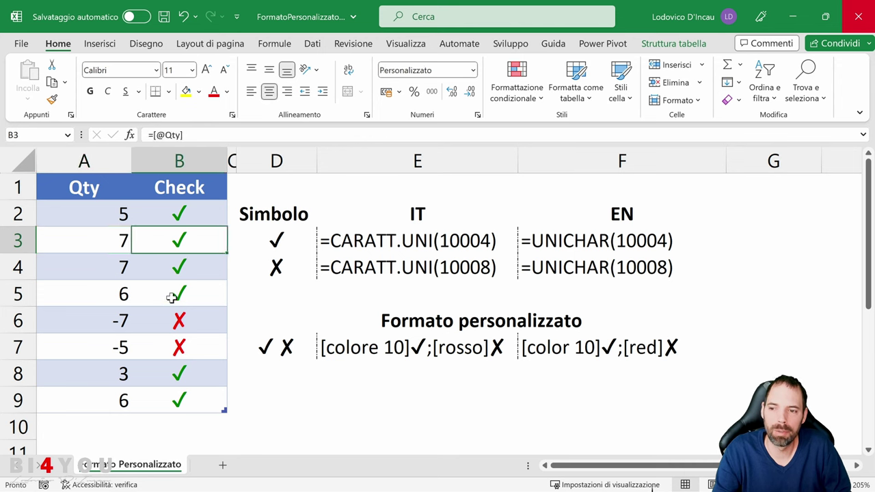
pyautogui.click(121, 320)
pyautogui.click(181, 323)
# Change the A3 quantity to -7 so B3 shows a red X
pyautogui.click(116, 242)
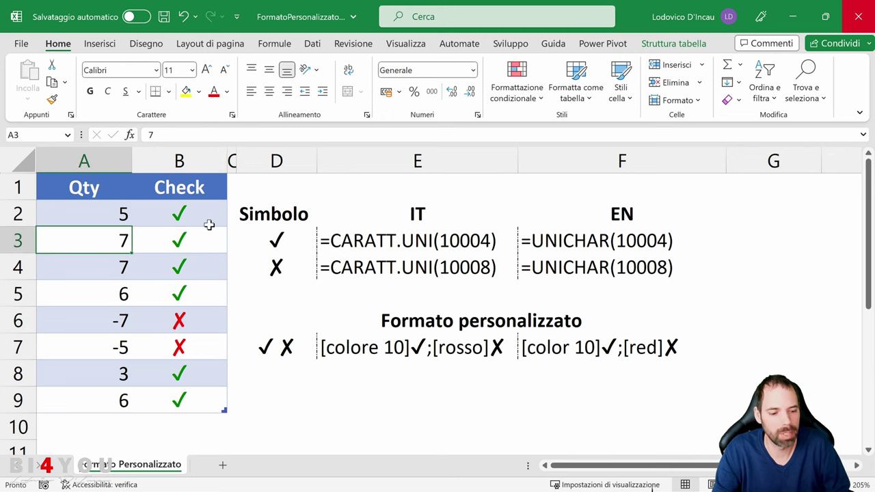
pyautogui.write('-')
pyautogui.press('Return')
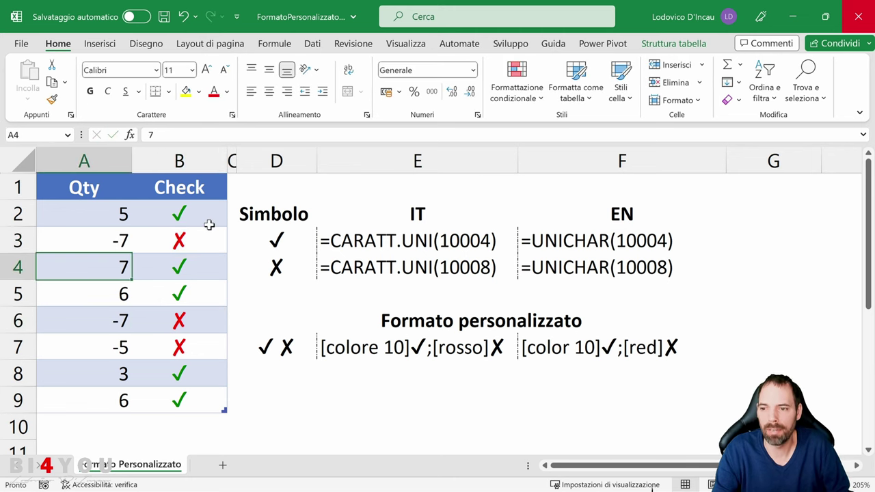
pyautogui.click(196, 241)
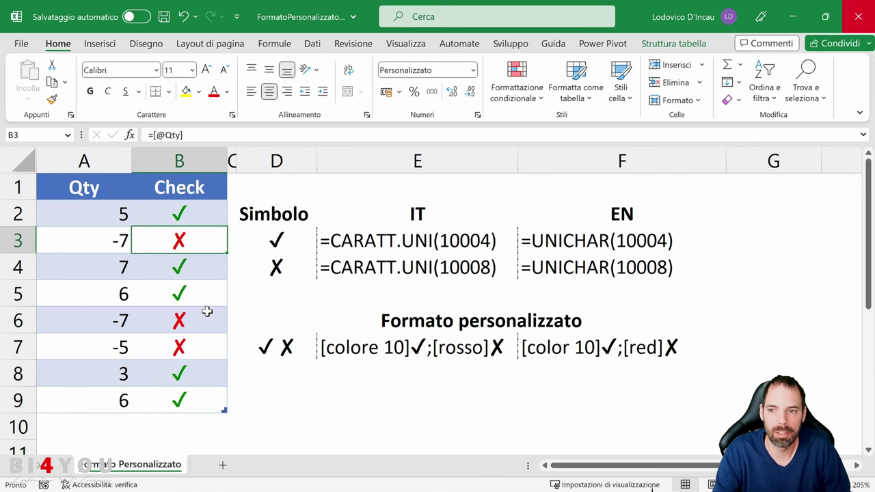
pyautogui.press('Up')
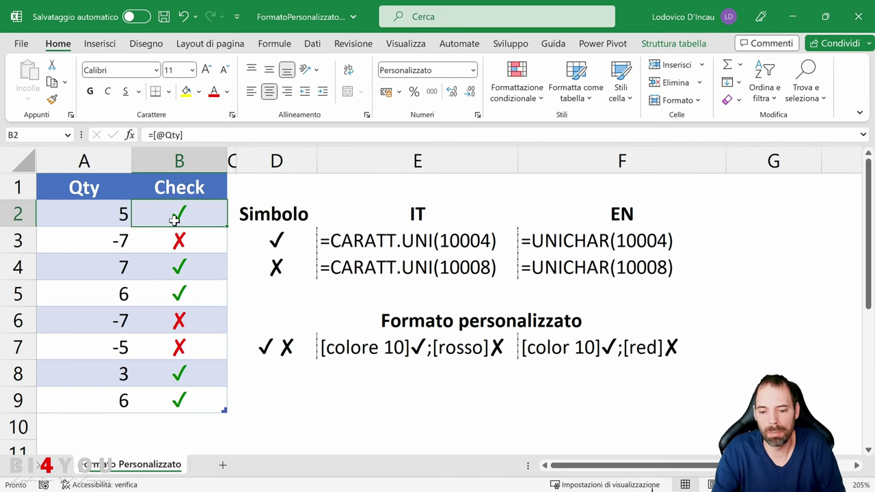
pyautogui.write('=')
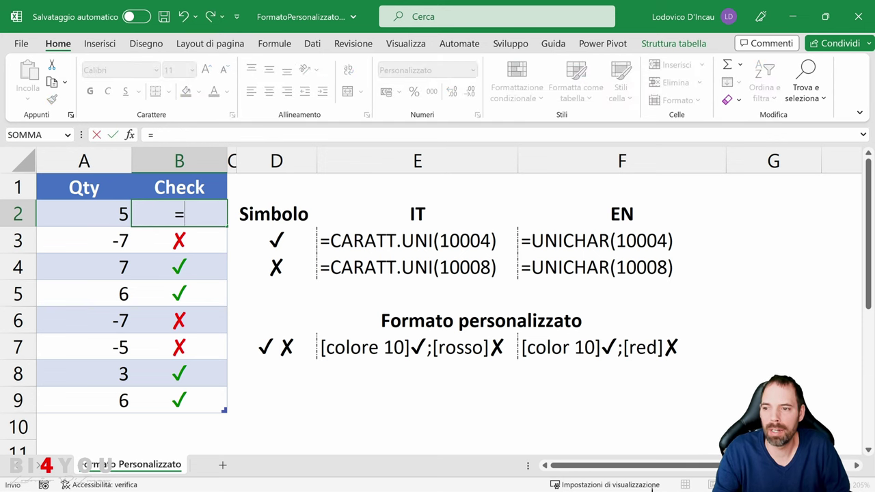
pyautogui.click(84, 214)
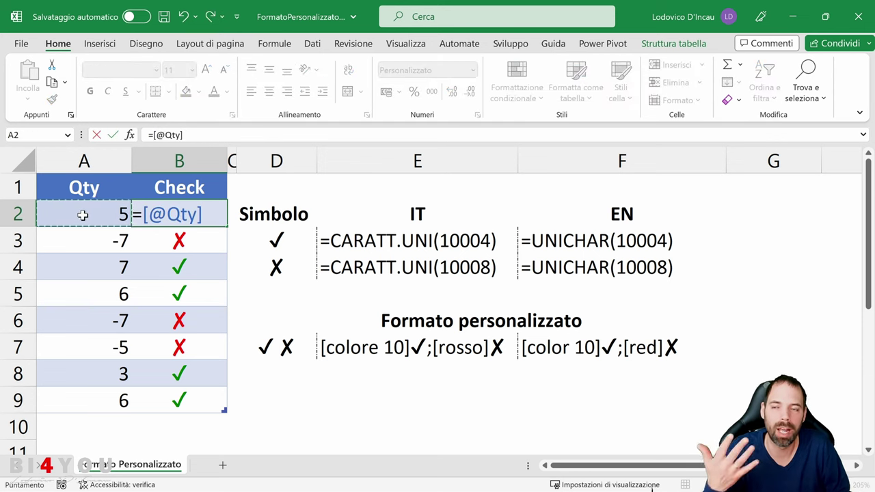
pyautogui.press('Return')
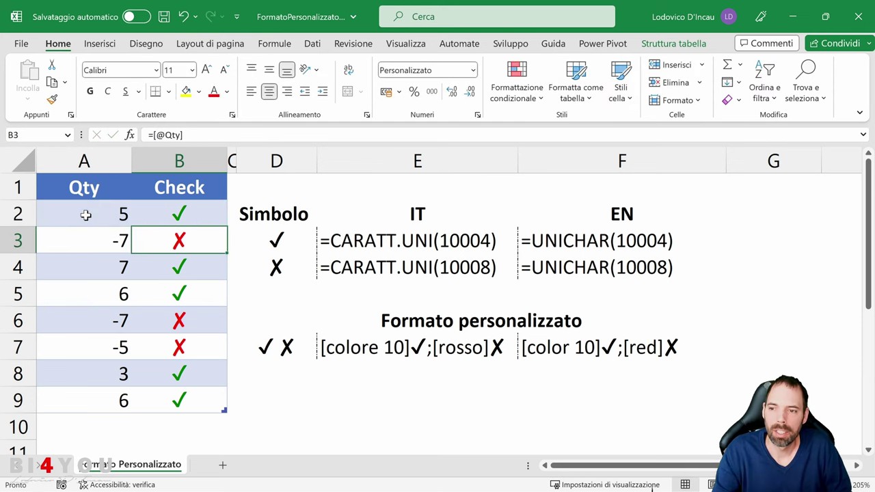
pyautogui.click(165, 211)
pyautogui.moveTo(278, 239); pyautogui.dragTo(277, 267)
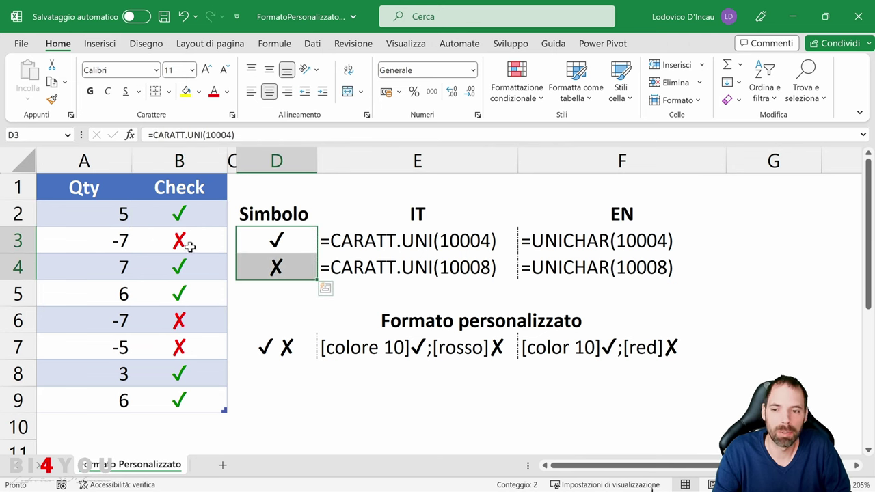
pyautogui.click(279, 238)
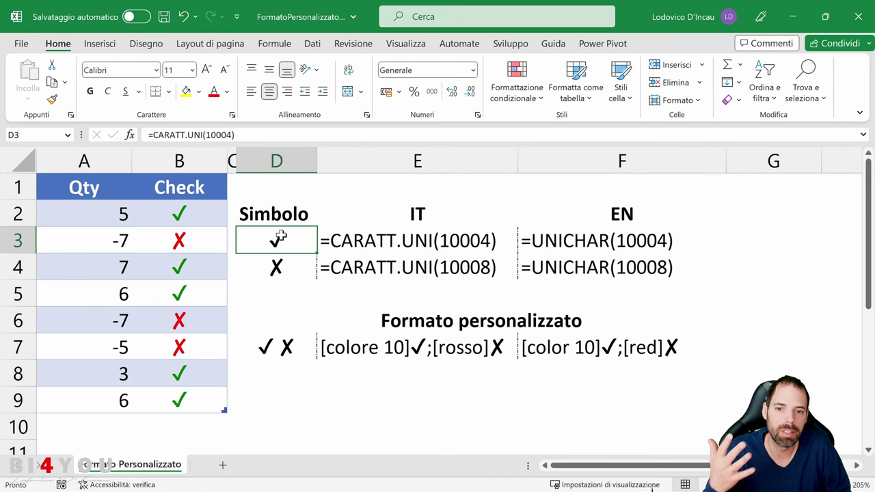
pyautogui.moveTo(404, 242); pyautogui.dragTo(581, 268)
pyautogui.click(362, 237)
pyautogui.moveTo(363, 237); pyautogui.dragTo(415, 263)
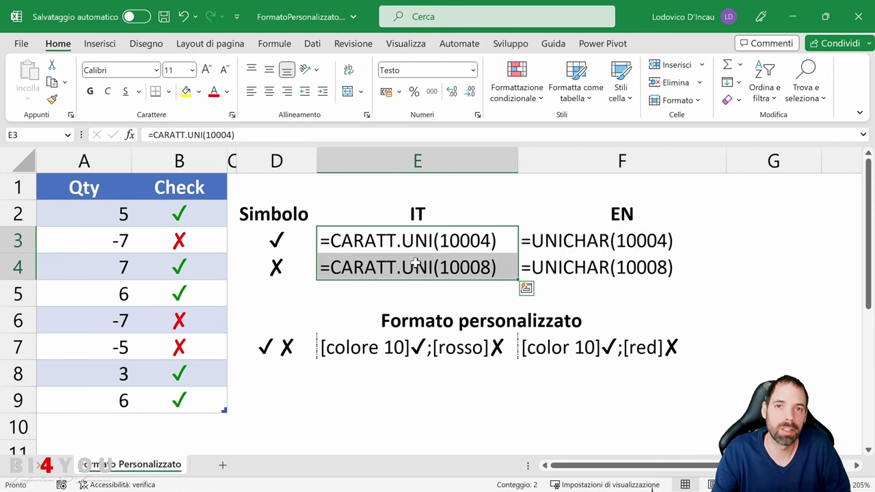
pyautogui.moveTo(593, 237); pyautogui.dragTo(593, 267)
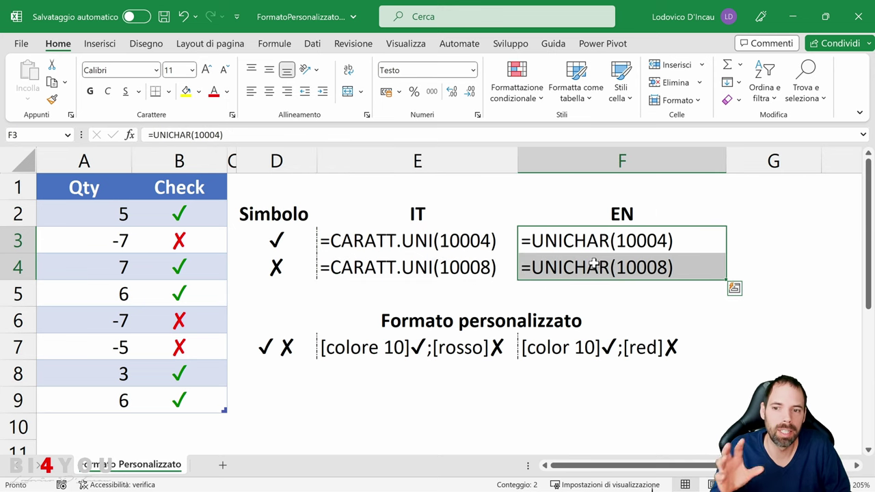
pyautogui.click(277, 239)
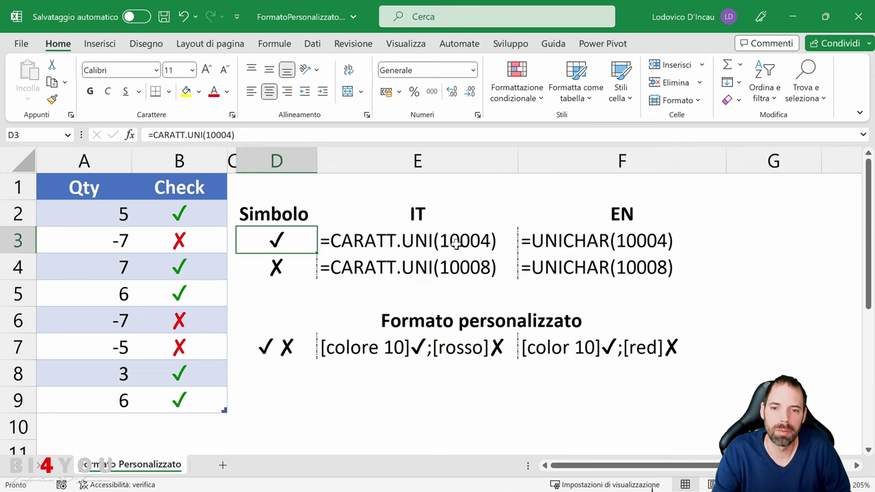
pyautogui.click(457, 244)
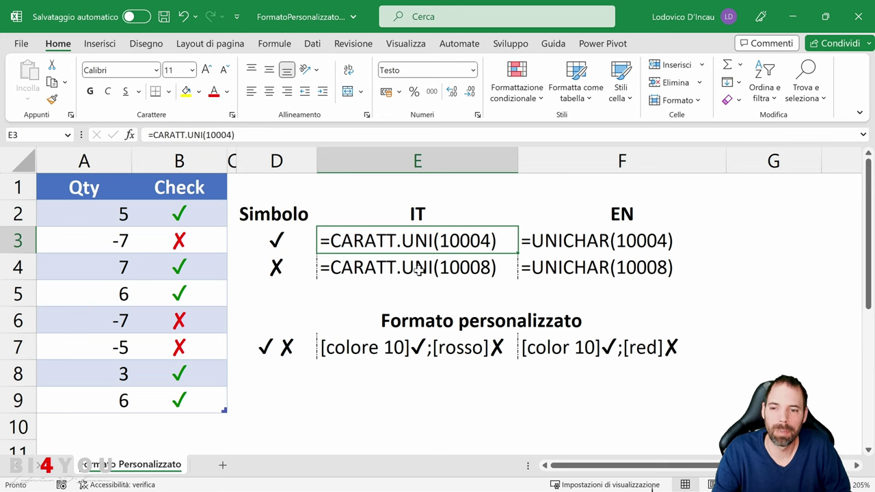
pyautogui.click(465, 270)
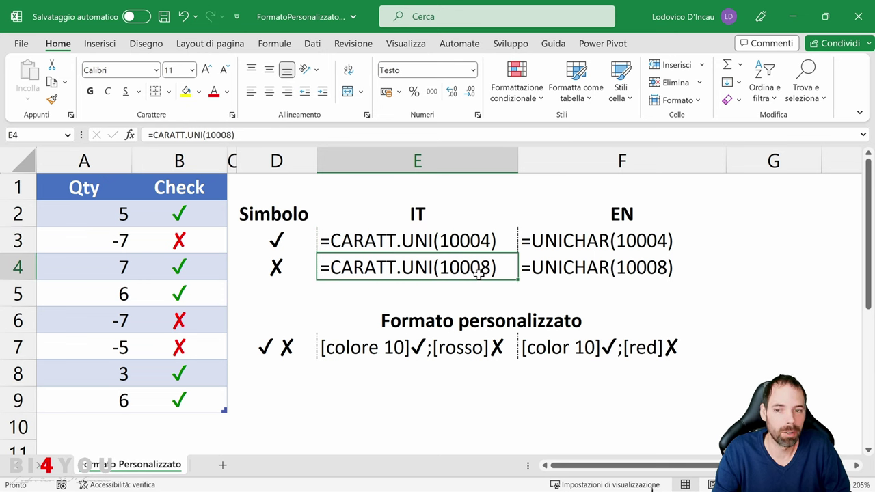
pyautogui.click(274, 239)
pyautogui.click(277, 267)
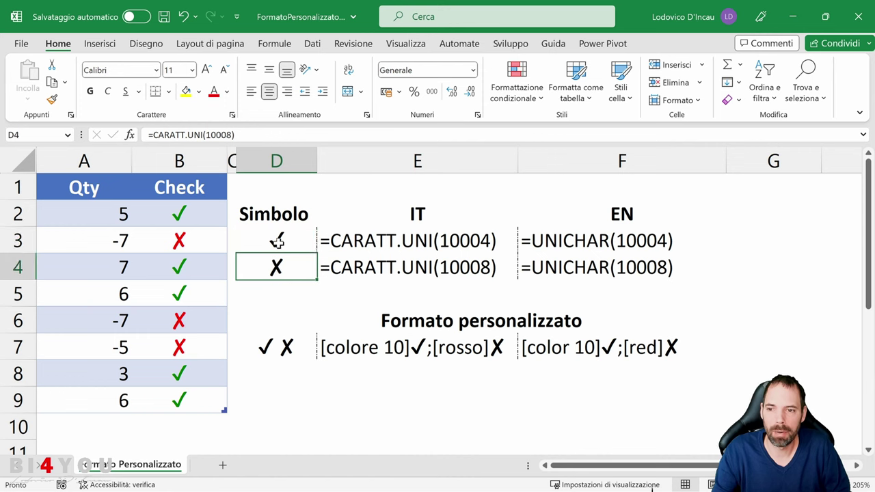
pyautogui.click(276, 239)
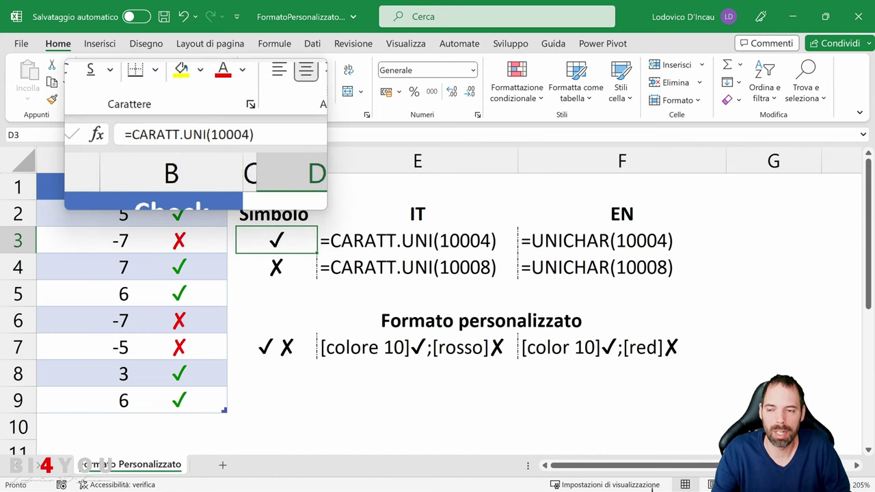
# Paste the ✓ and ✗ symbols from D3:D4 as plain values into D8:D9
pyautogui.moveTo(284, 252); pyautogui.dragTo(284, 270)
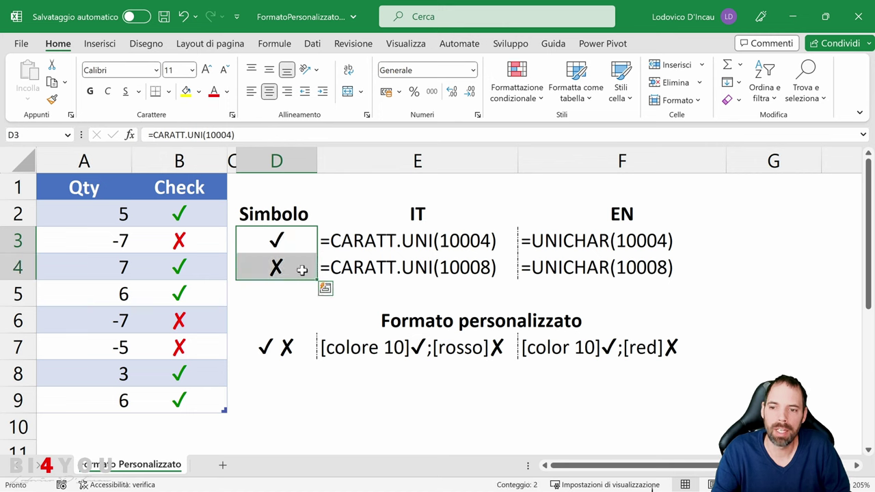
pyautogui.hotkey('ctrl', 'c')
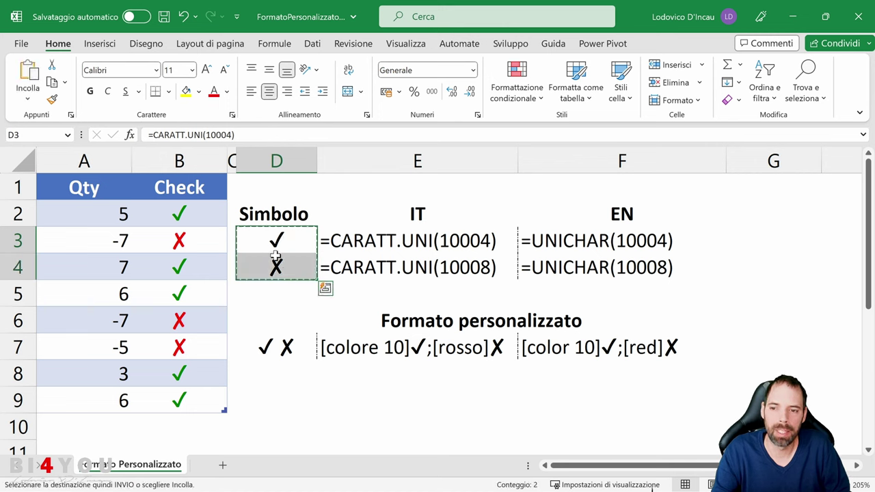
pyautogui.rightClick(271, 373)
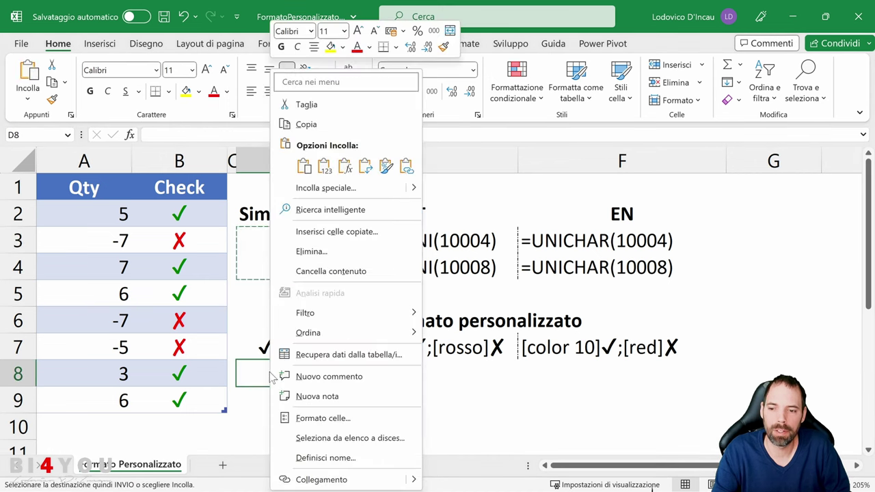
pyautogui.click(321, 166)
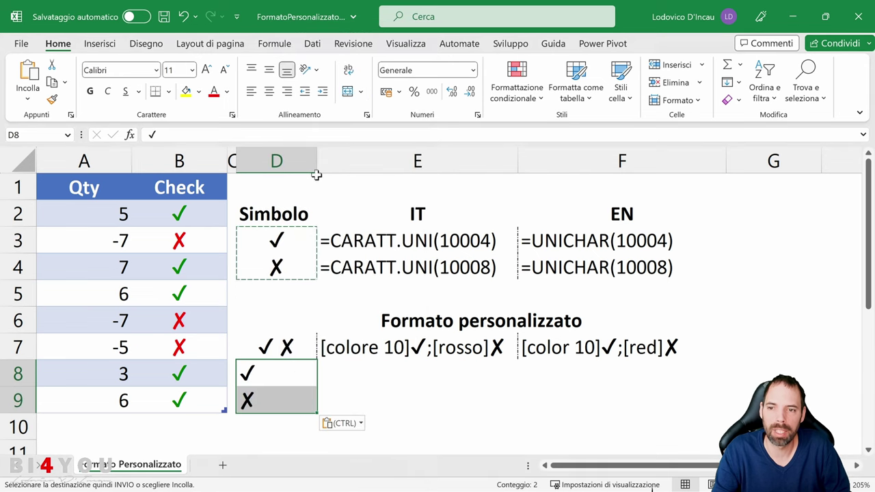
pyautogui.click(275, 375)
pyautogui.click(278, 239)
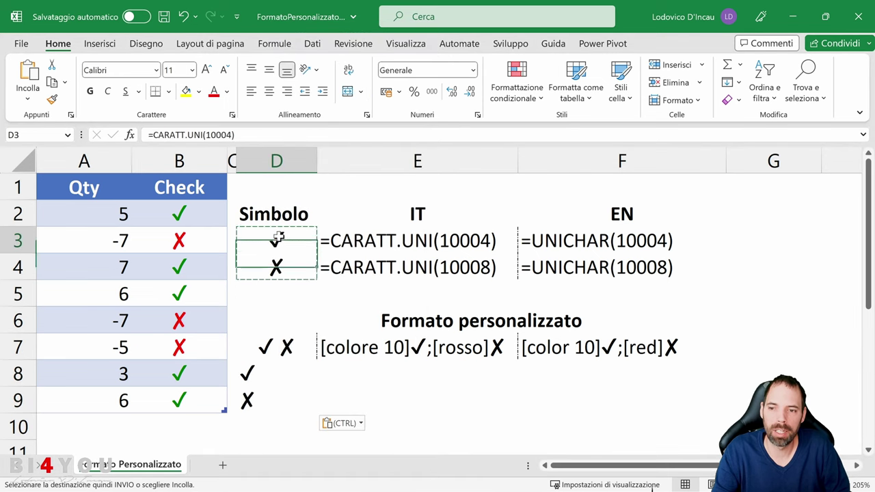
pyautogui.click(260, 376)
pyautogui.press('Escape')
# Delete the ✗ in D9, append ✗ to D8's tick, then clear D8 and select D7
pyautogui.click(258, 401)
pyautogui.click(250, 384)
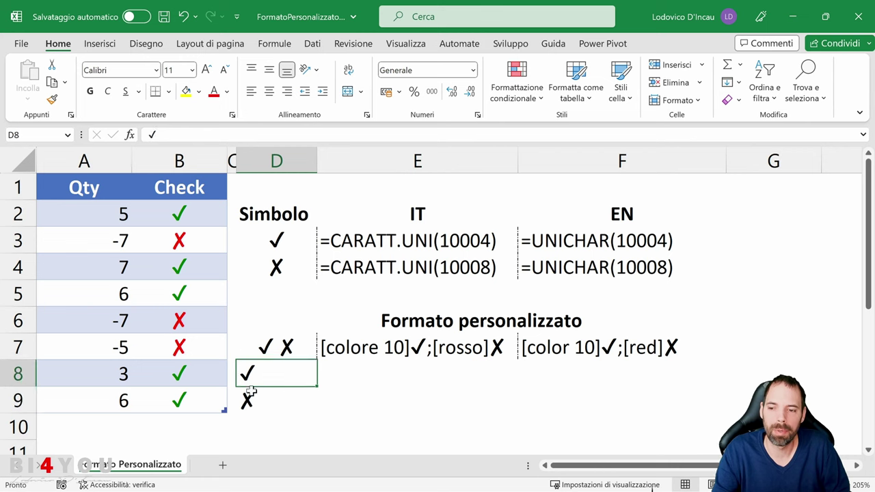
pyautogui.click(250, 399)
pyautogui.press('Delete')
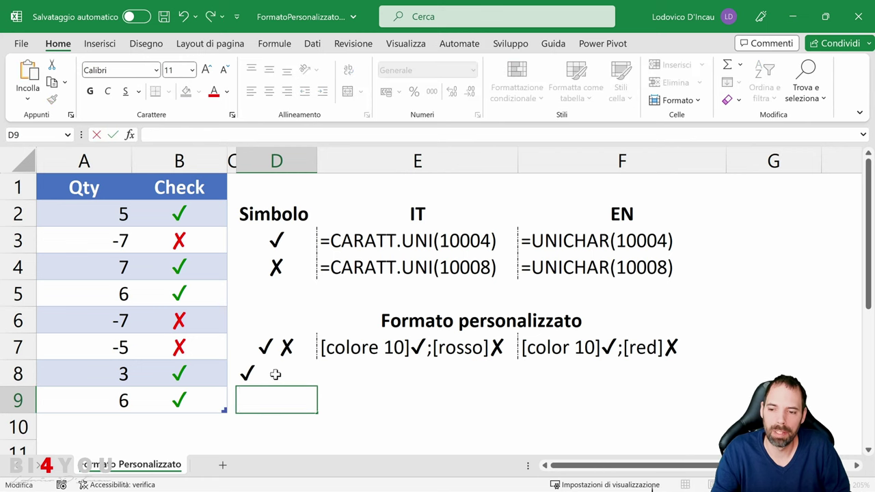
pyautogui.doubleClick(272, 374)
pyautogui.write('✗')
pyautogui.click(266, 404)
pyautogui.click(285, 375)
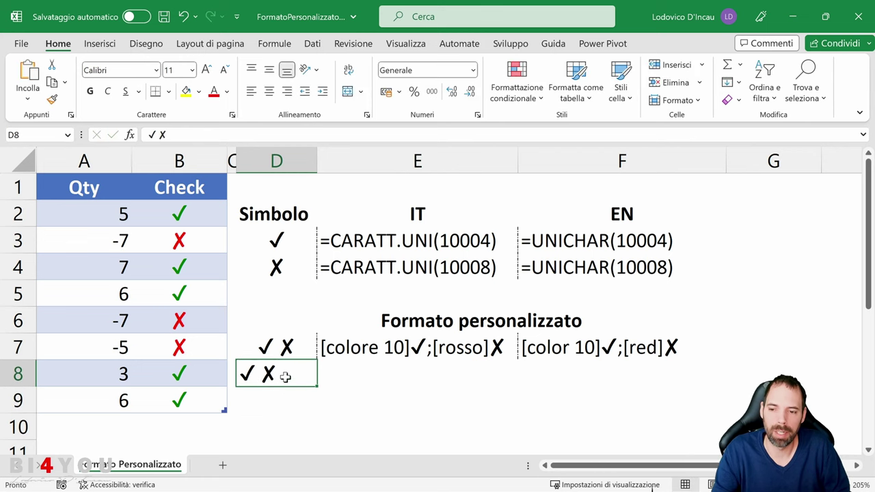
pyautogui.press('Delete')
pyautogui.click(279, 346)
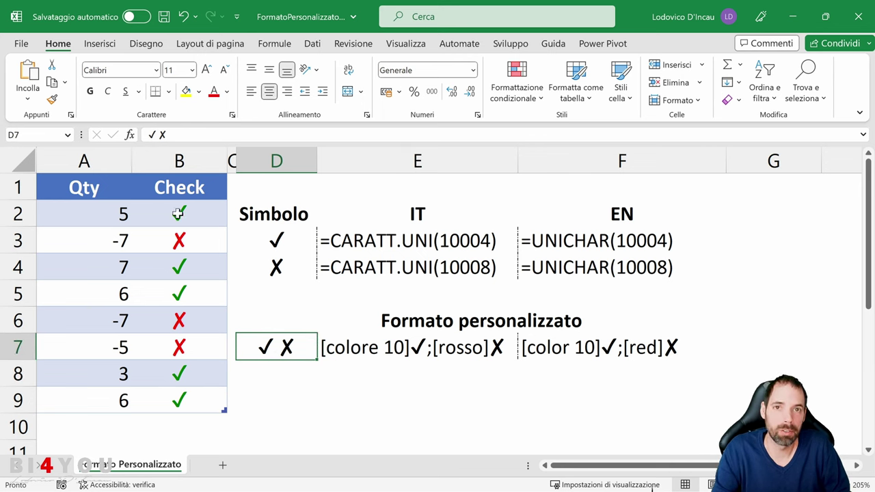
pyautogui.click(339, 349)
pyautogui.click(560, 347)
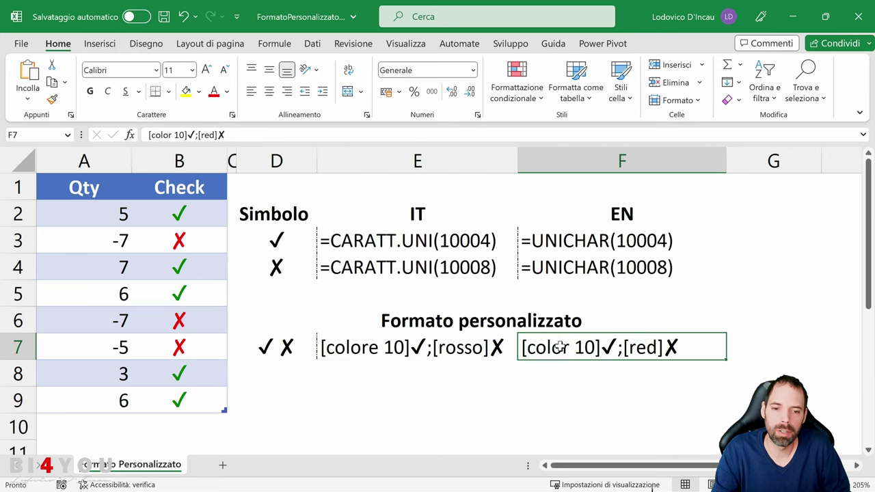
pyautogui.click(360, 348)
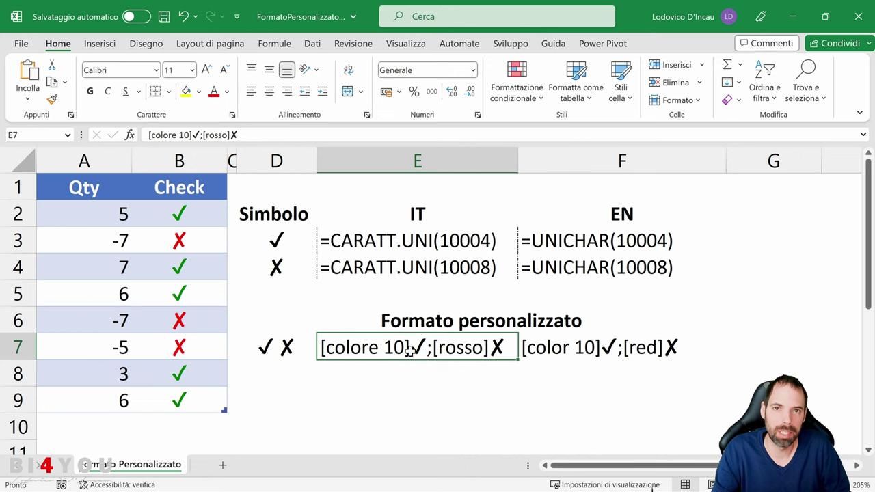
pyautogui.click(574, 348)
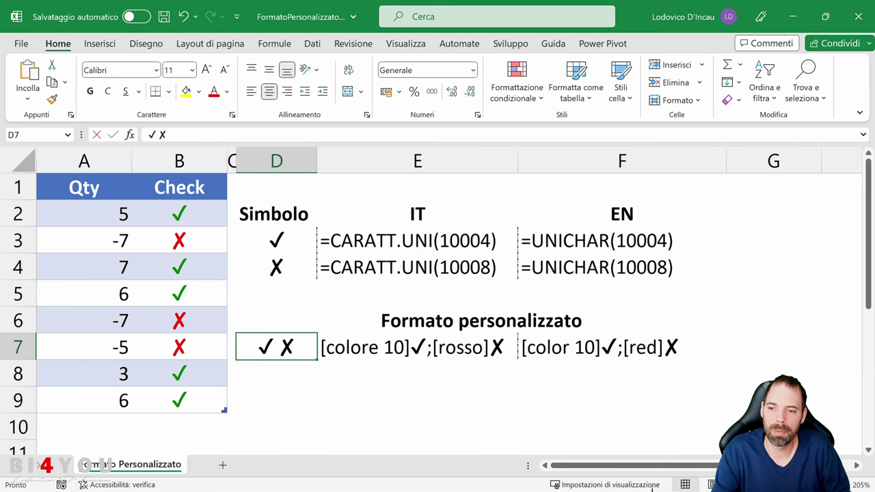
pyautogui.doubleClick(273, 346)
pyautogui.moveTo(273, 346); pyautogui.dragTo(220, 347)
pyautogui.hotkey('ctrl', 'c')
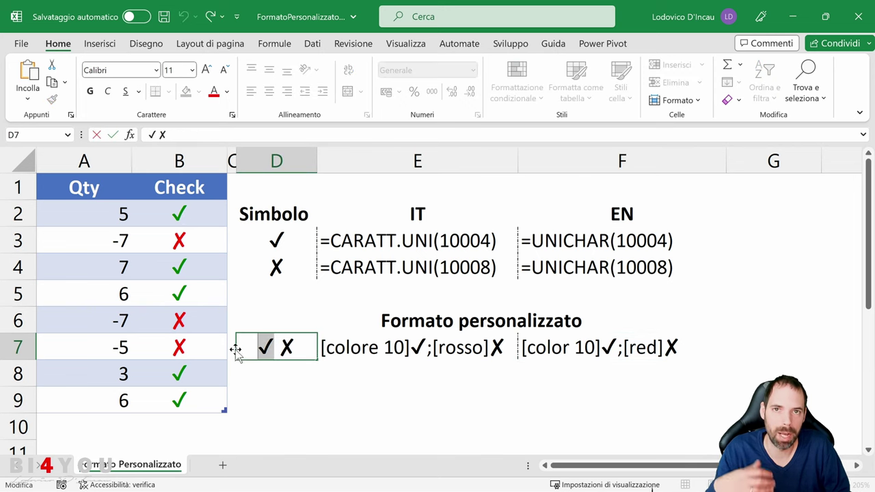
# Confirm A1:B9 is already a table via the greyed-out Tabella command, then select B2:B9
pyautogui.press('Escape')
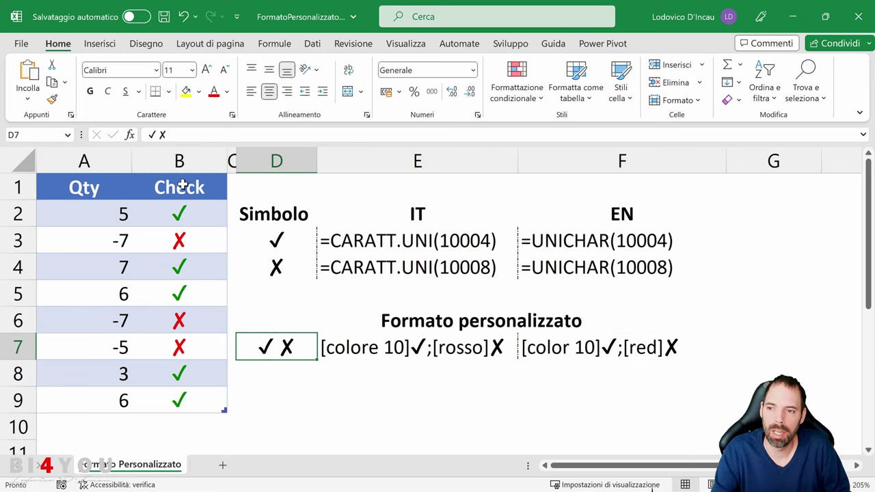
pyautogui.click(183, 175)
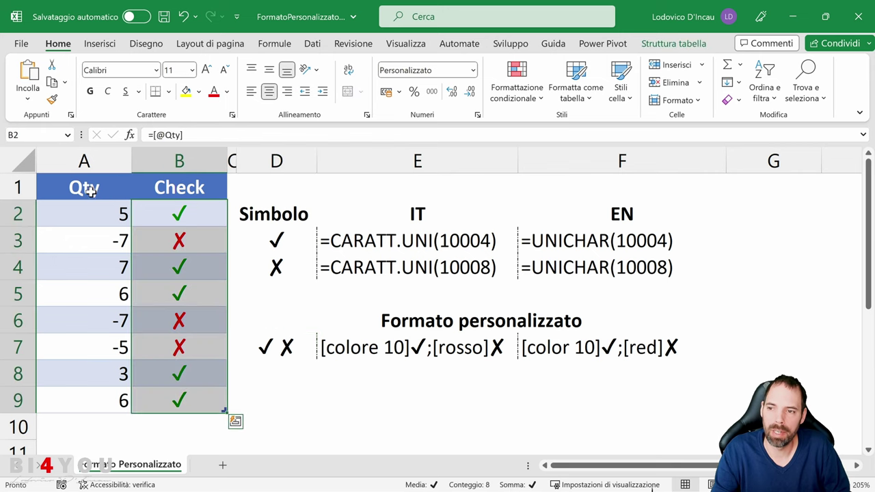
pyautogui.moveTo(91, 191); pyautogui.dragTo(179, 401)
pyautogui.click(179, 237)
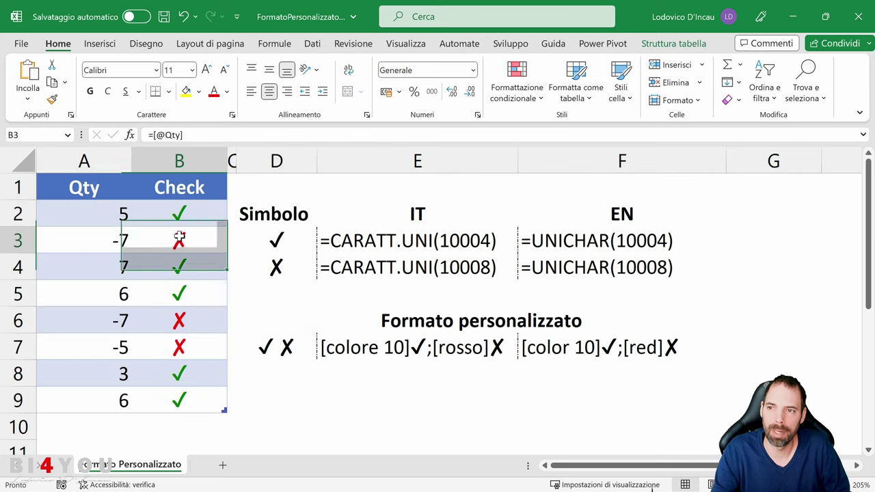
pyautogui.click(97, 43)
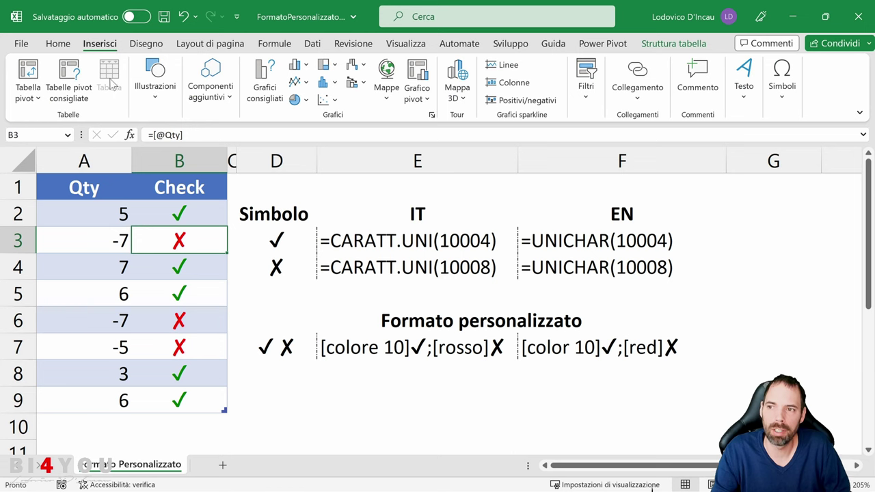
pyautogui.click(95, 294)
pyautogui.click(166, 208)
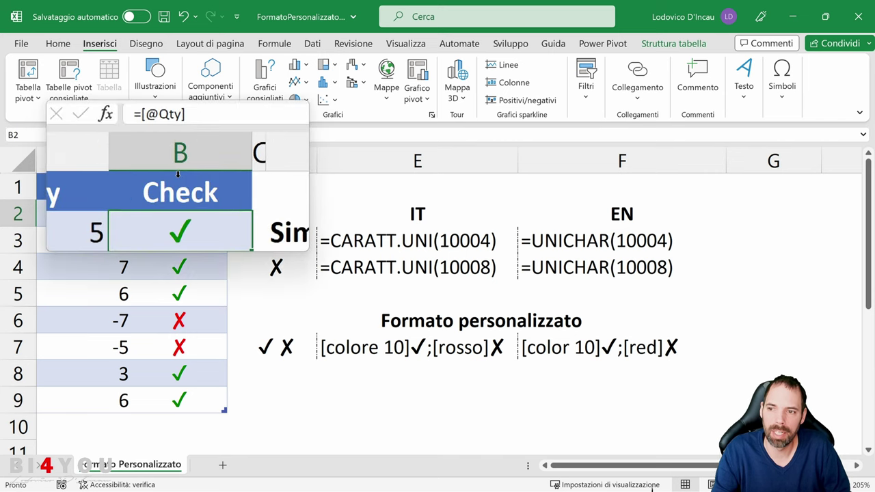
pyautogui.click(179, 176)
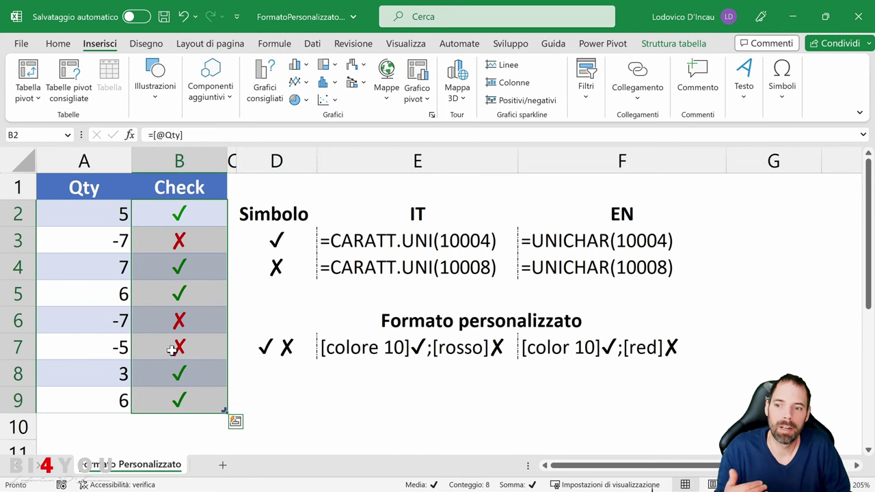
pyautogui.rightClick(179, 246)
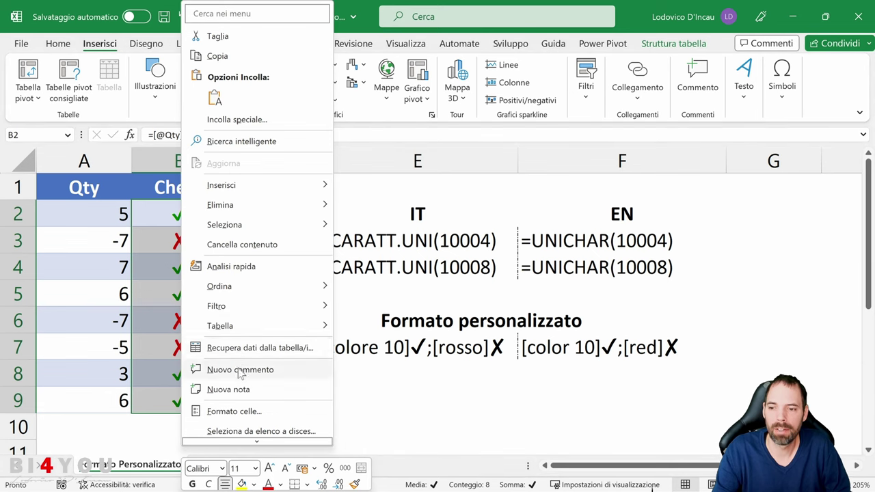
pyautogui.click(233, 410)
pyautogui.moveTo(234, 121); pyautogui.dragTo(341, 56)
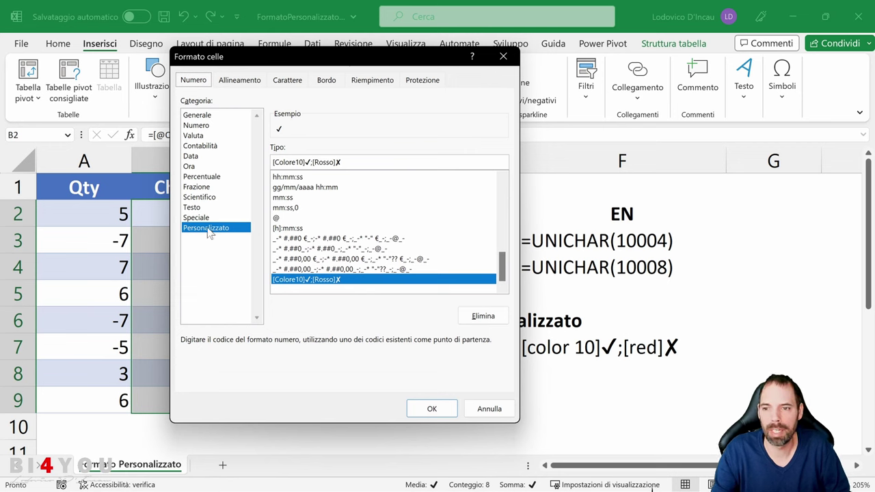
pyautogui.press('super+plus')
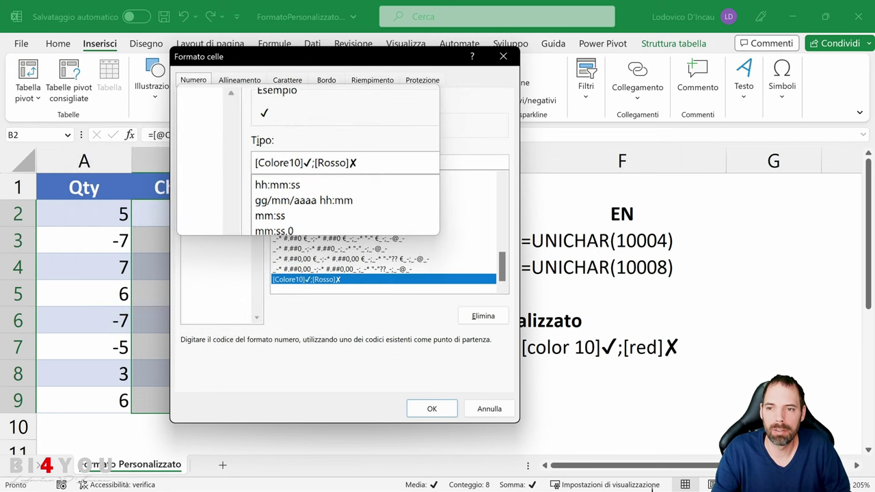
pyautogui.moveTo(306, 163); pyautogui.dragTo(265, 157)
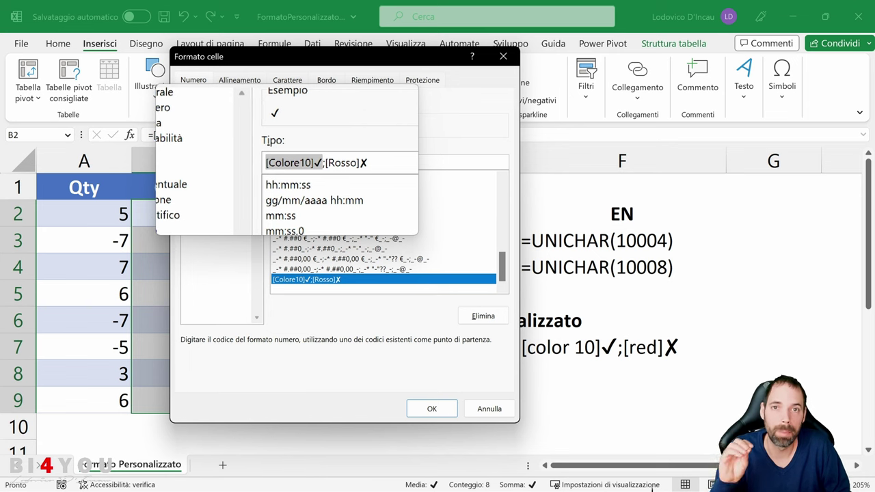
pyautogui.moveTo(310, 161); pyautogui.dragTo(343, 162)
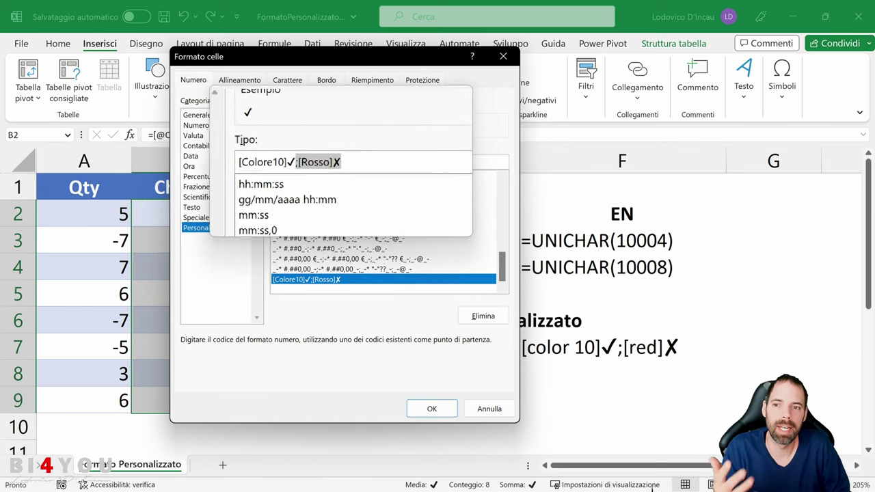
pyautogui.click(305, 164)
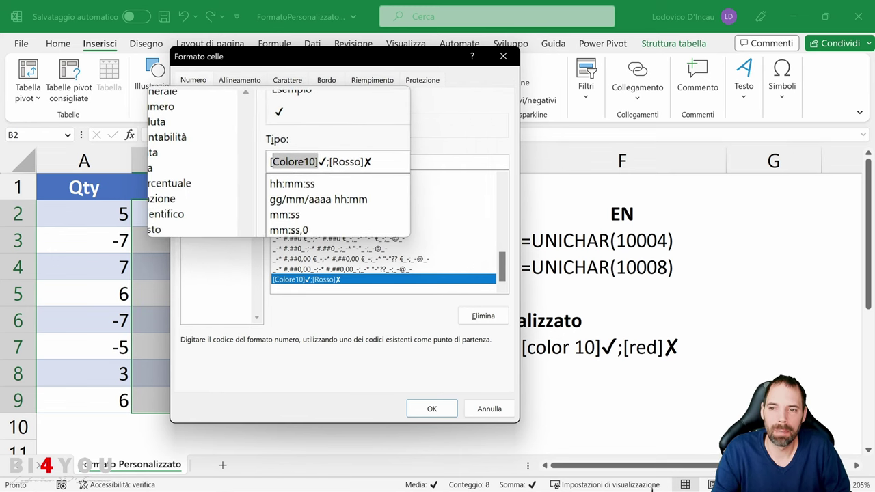
pyautogui.moveTo(273, 162); pyautogui.dragTo(301, 162)
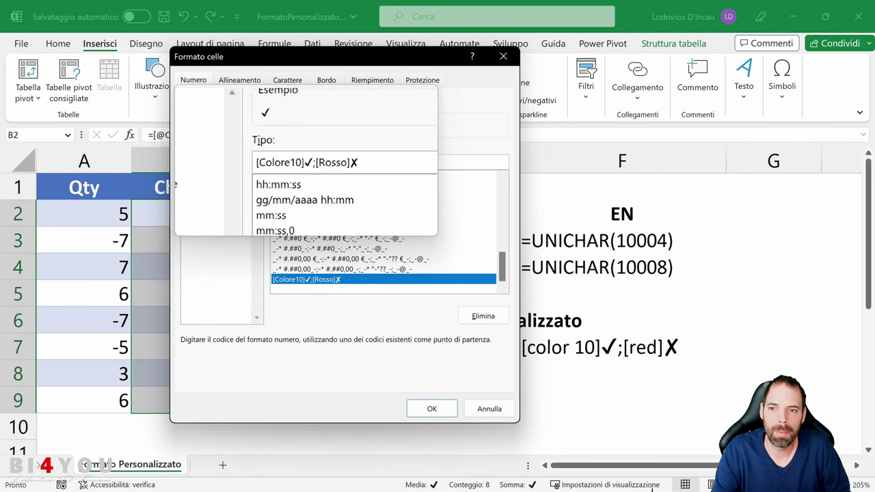
pyautogui.moveTo(302, 162); pyautogui.dragTo(309, 161)
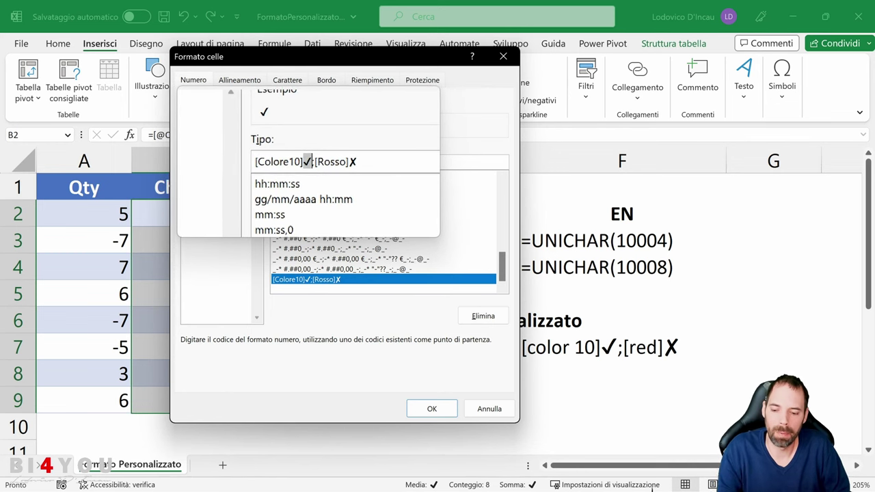
pyautogui.hotkey('ctrl', 'v')
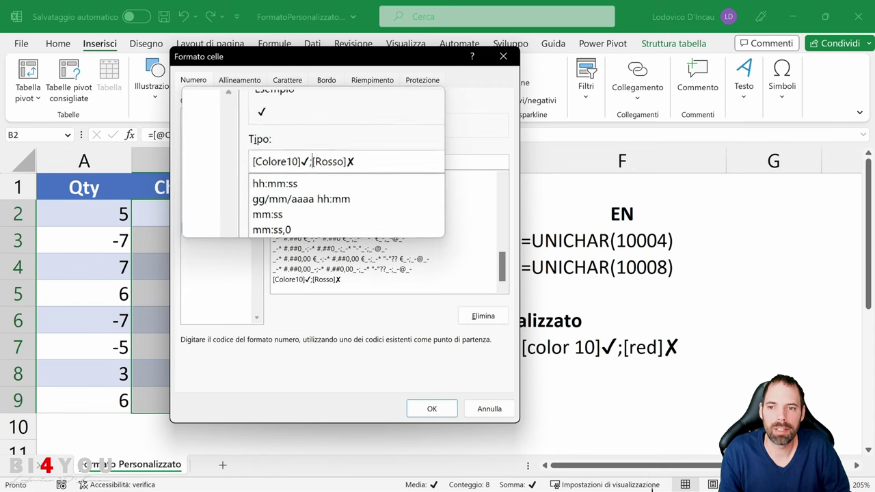
pyautogui.doubleClick(320, 162)
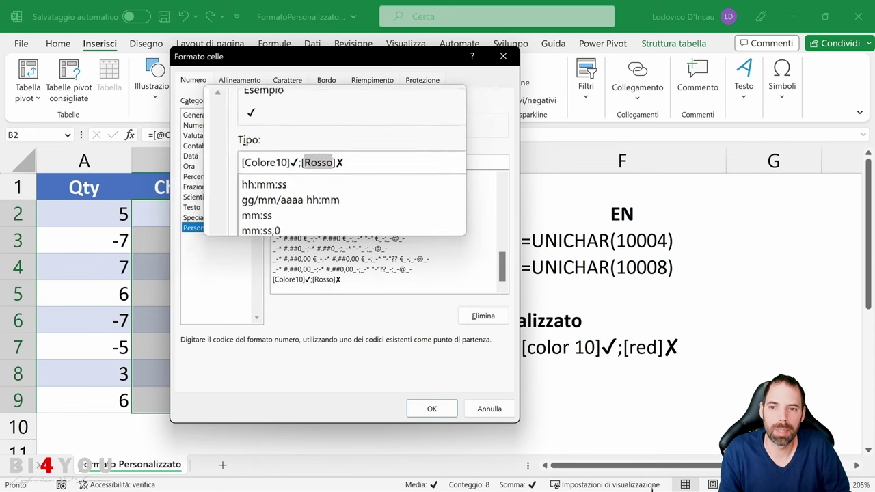
pyautogui.press('Right')
pyautogui.doubleClick(309, 162)
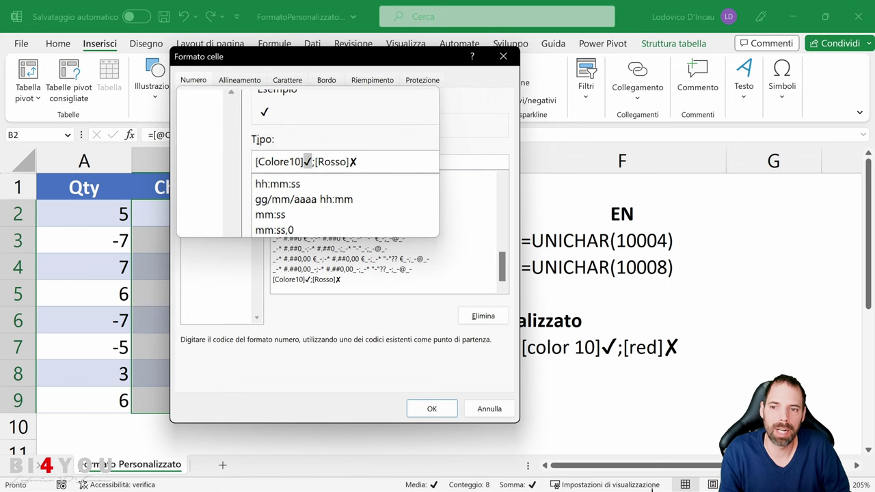
pyautogui.moveTo(306, 162); pyautogui.dragTo(273, 162)
pyautogui.press('super+Escape')
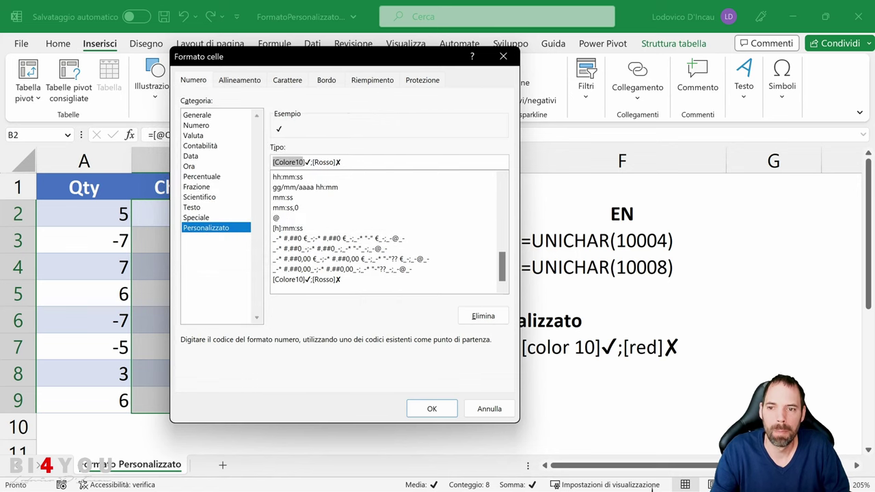
pyautogui.hotkey('shift', 'End')
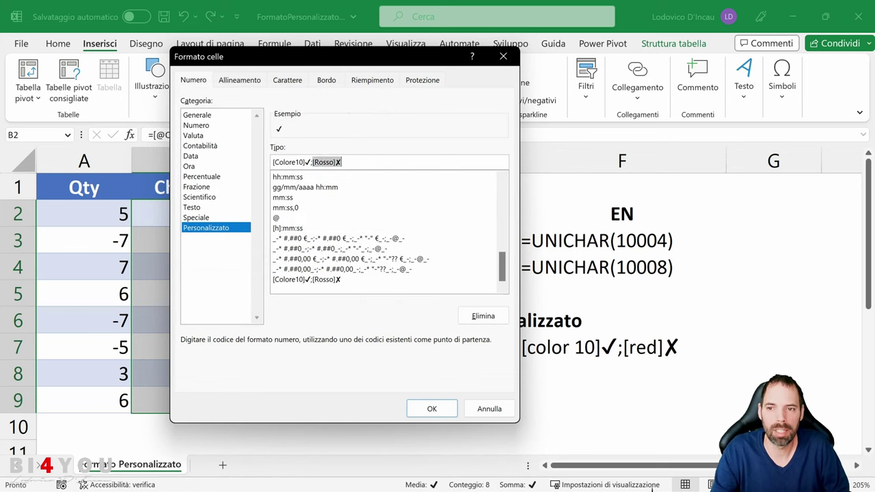
pyautogui.click(495, 411)
pyautogui.click(179, 187)
pyautogui.click(99, 188)
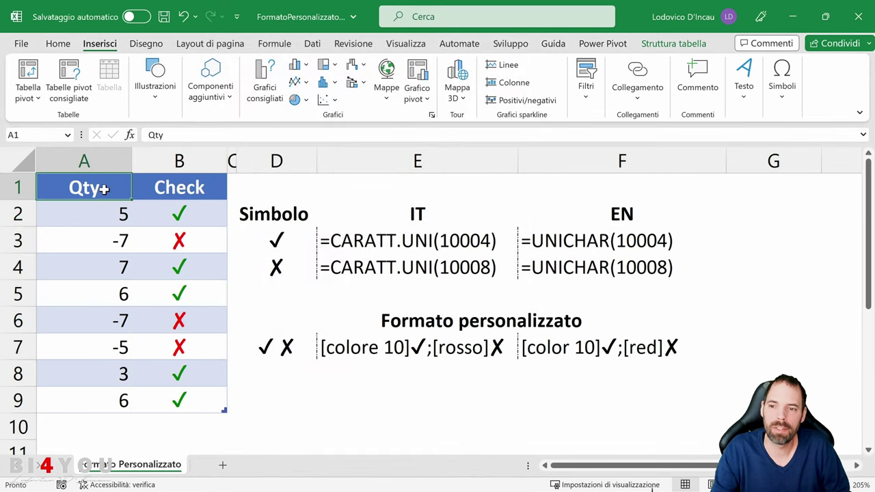